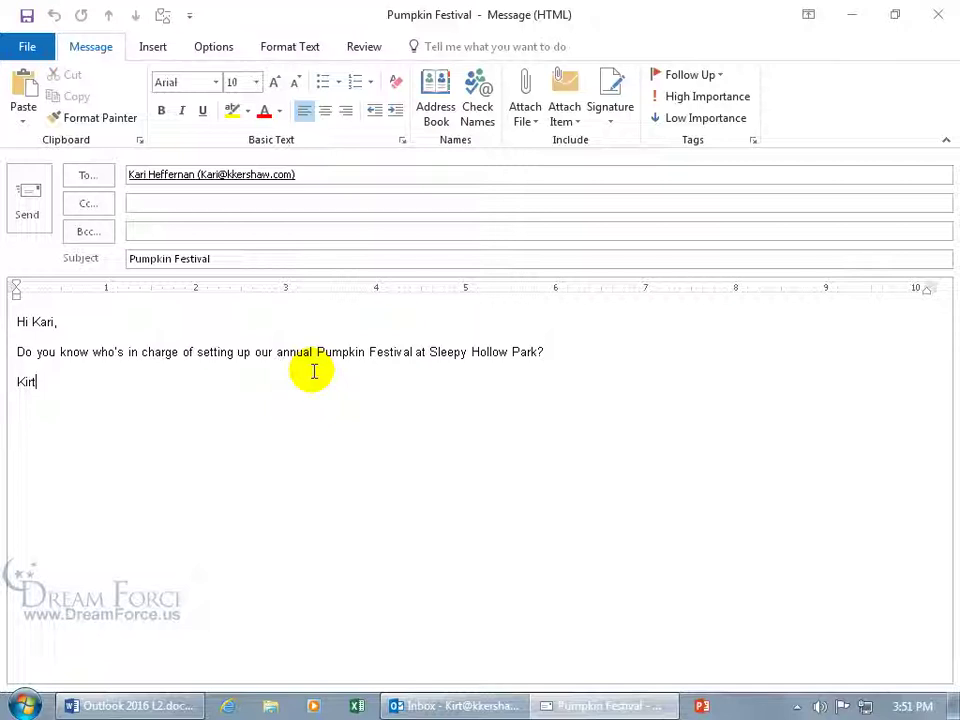
# Send the Pumpkin Festival email asking who sets up the festival.
pyautogui.click(28, 218)
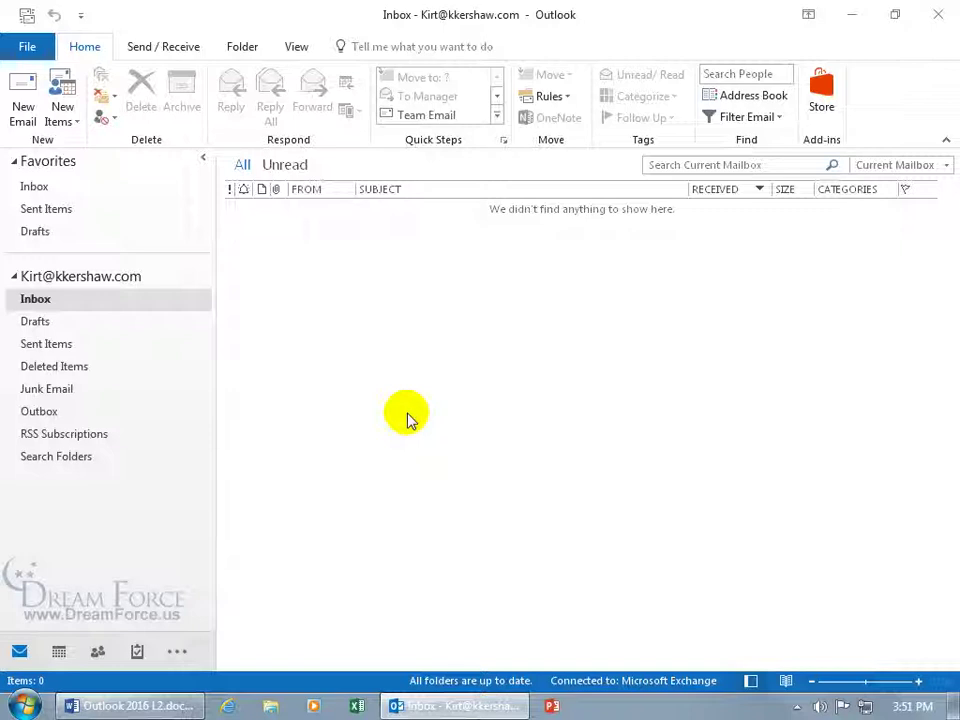
# Recall the Pumpkin Festival message from Sent Items, deleting unread copies.
pyautogui.click(72, 346)
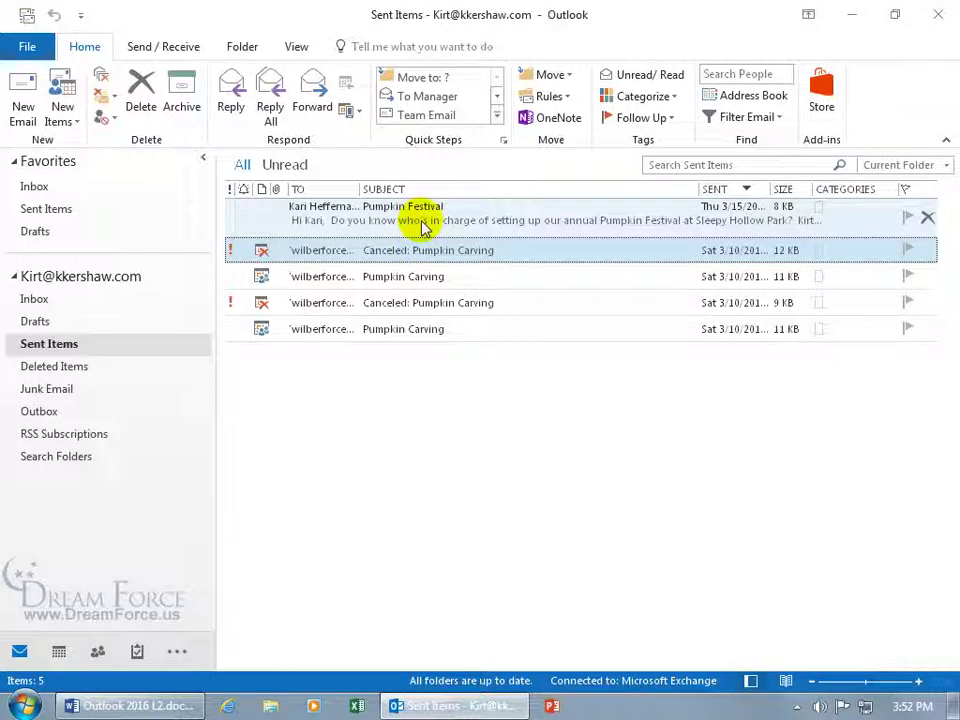
pyautogui.doubleClick(424, 226)
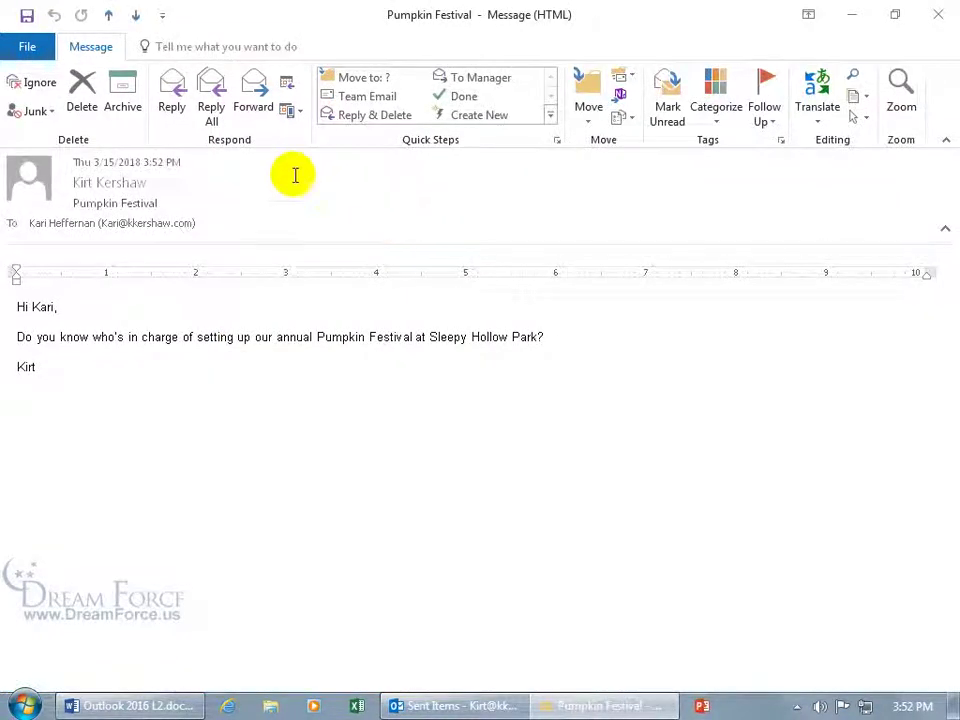
pyautogui.click(629, 120)
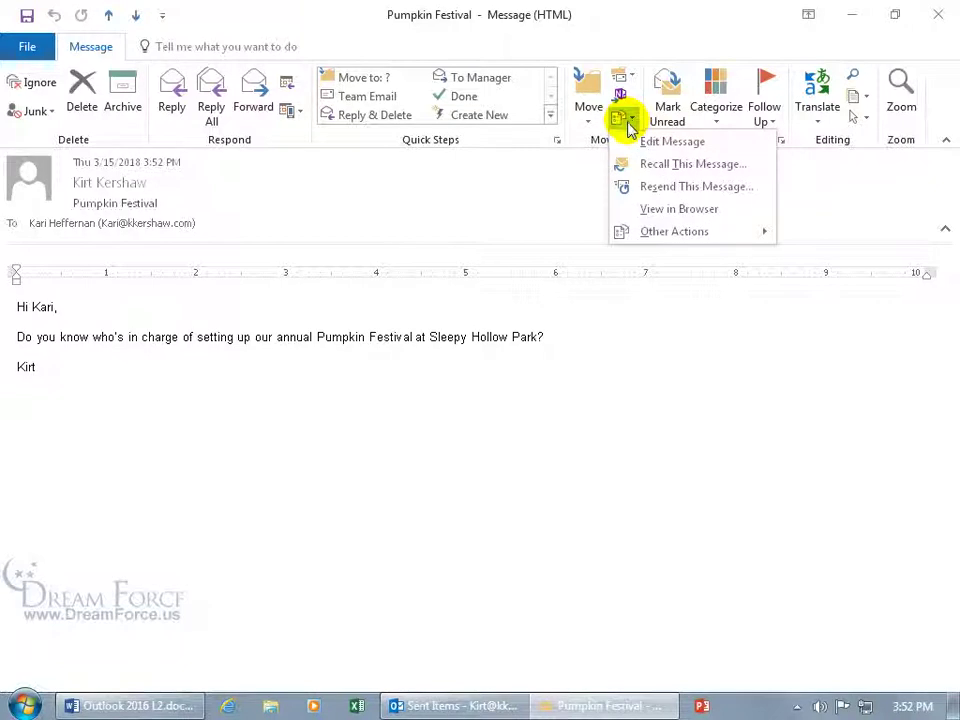
pyautogui.click(651, 165)
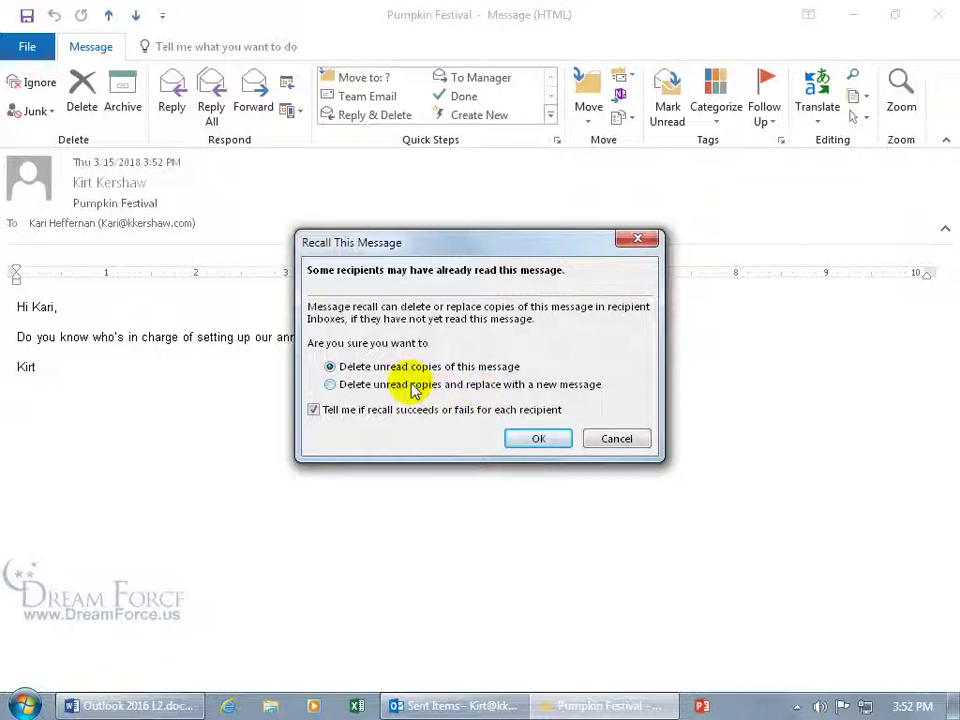
pyautogui.click(535, 440)
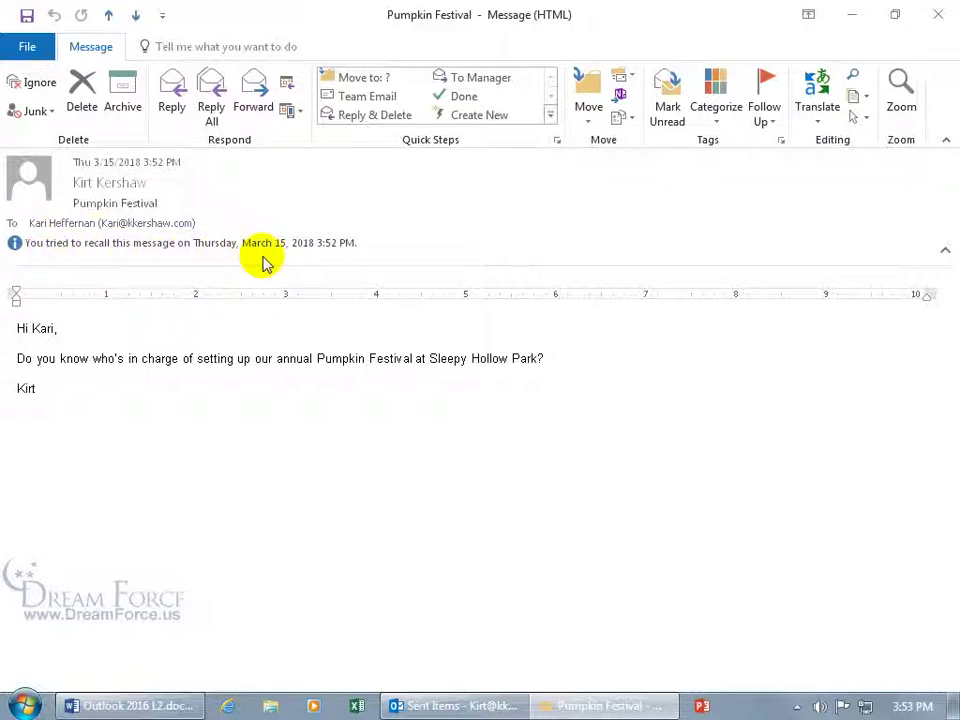
# Close the message, view the Inbox's Message Recall Success report, then return to Sent Items.
pyautogui.click(944, 20)
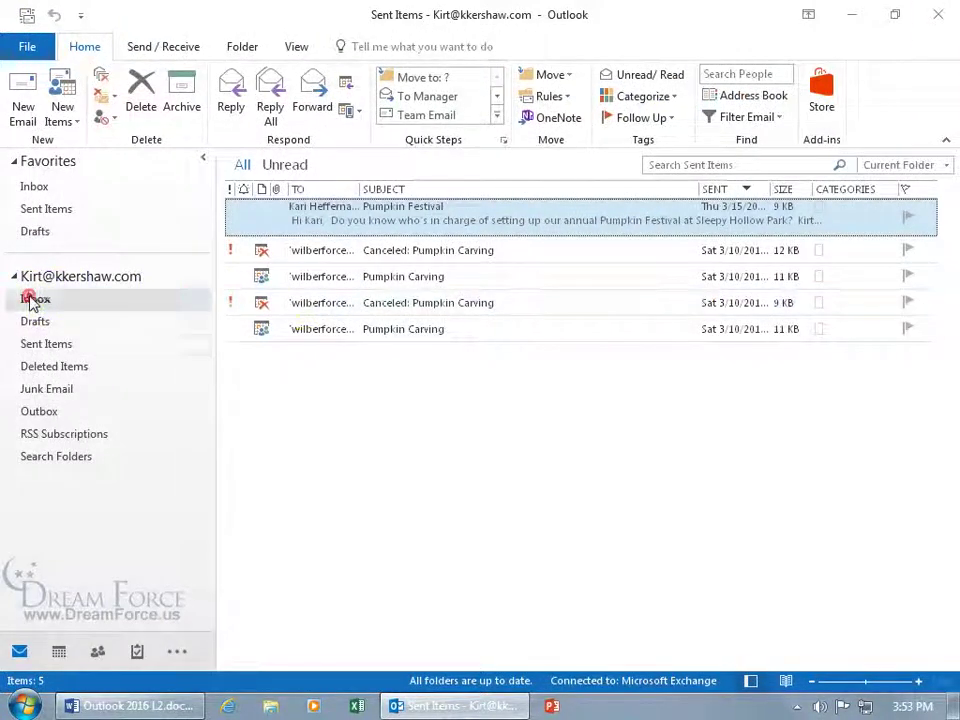
pyautogui.click(32, 299)
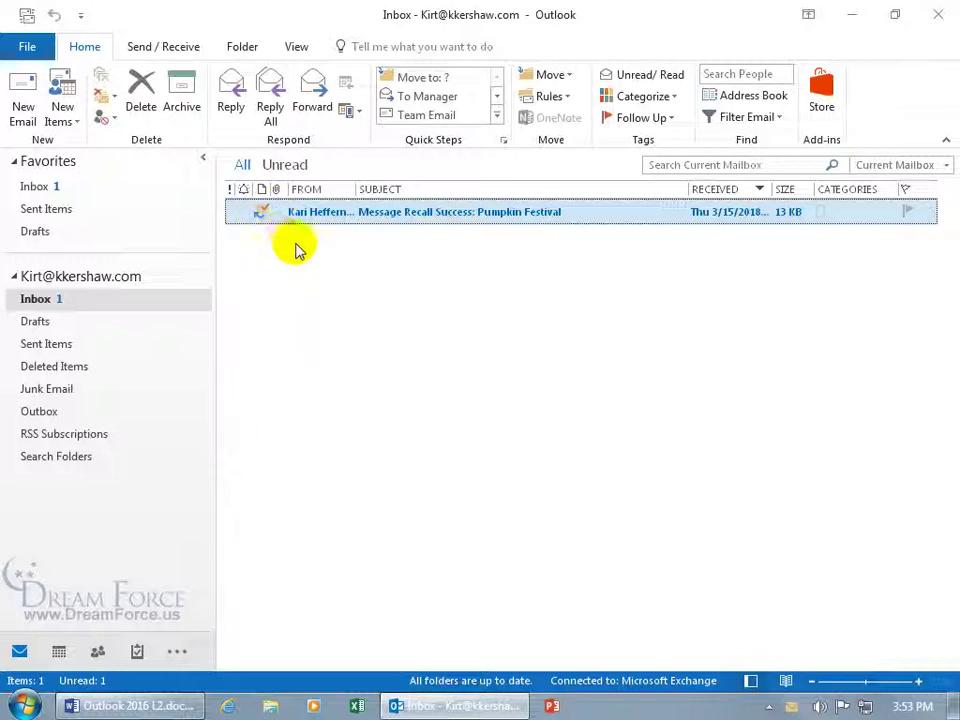
pyautogui.click(336, 214)
pyautogui.doubleClick(336, 214)
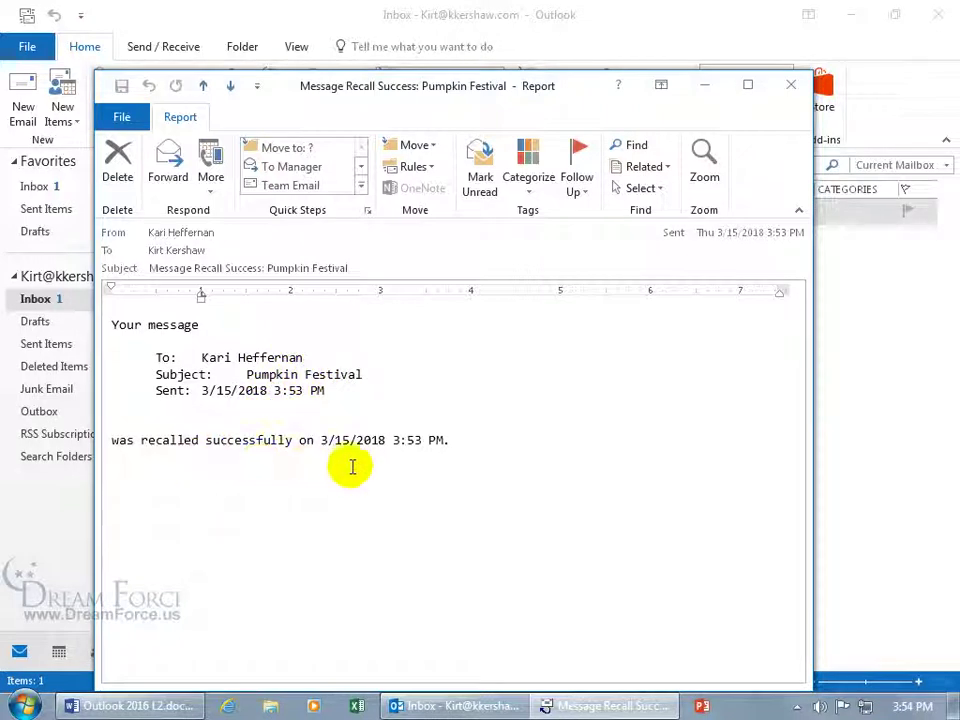
pyautogui.click(790, 86)
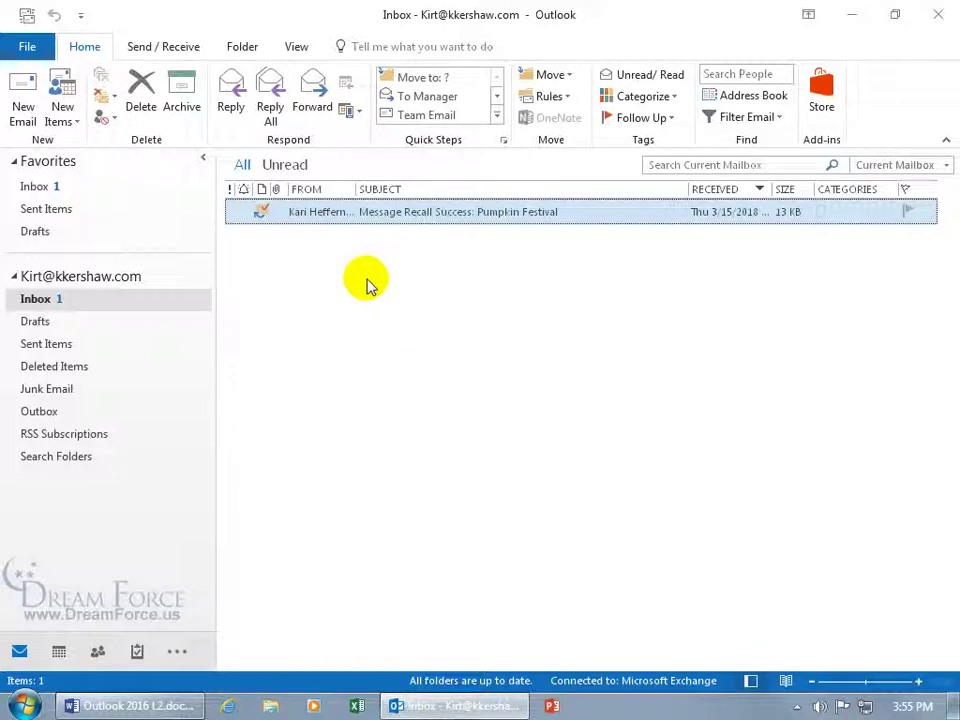
pyautogui.click(67, 347)
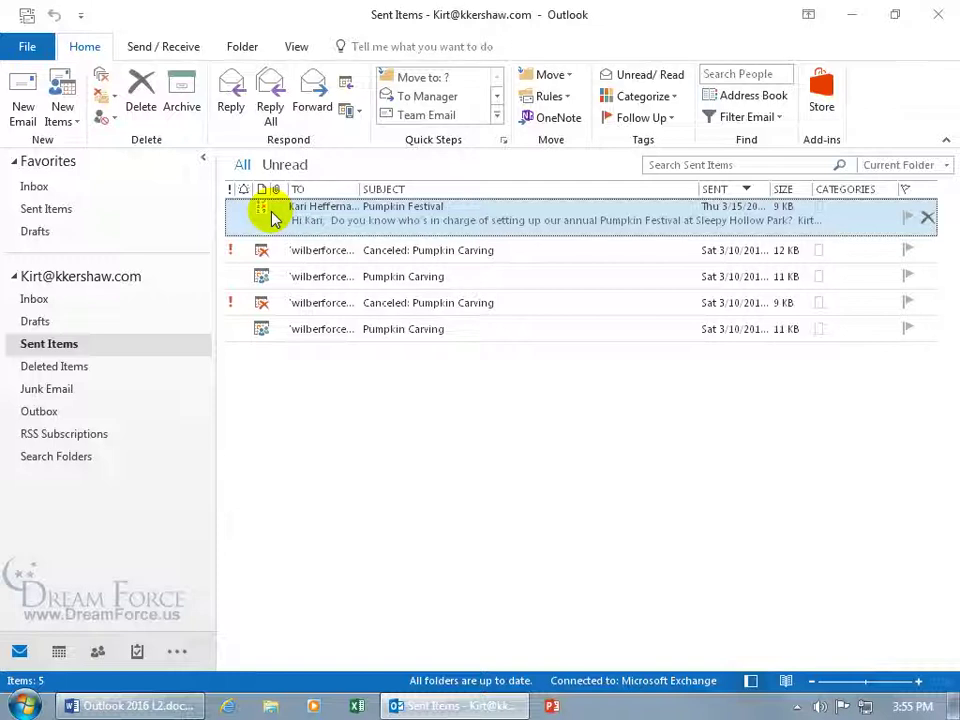
# Resend the Pumpkin Festival message and close the original message window.
pyautogui.doubleClick(332, 215)
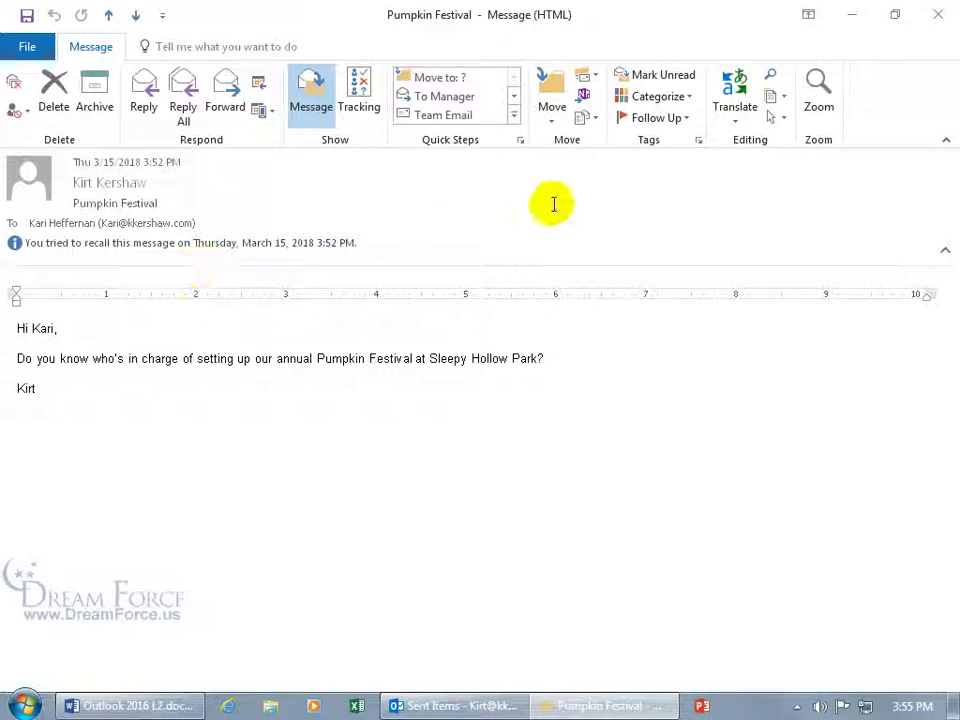
pyautogui.click(590, 119)
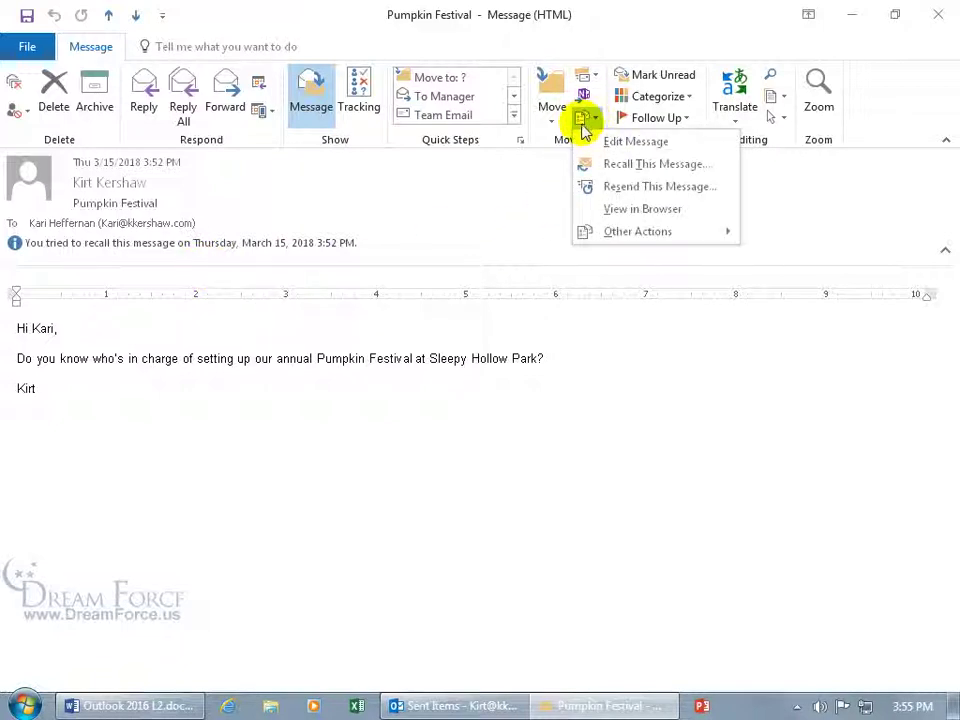
pyautogui.click(611, 188)
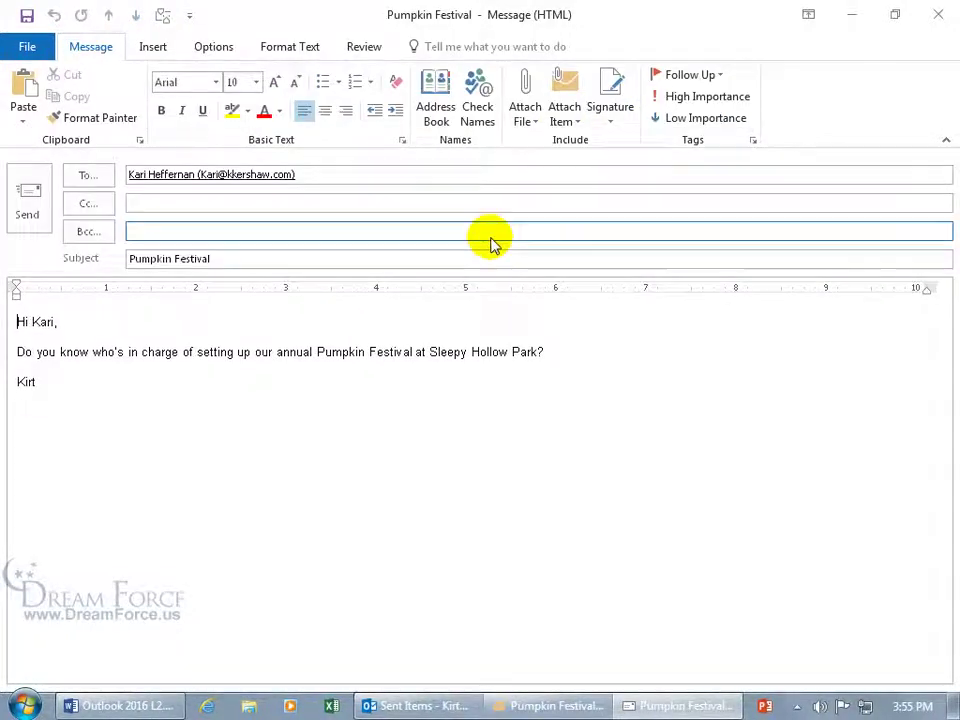
pyautogui.click(36, 210)
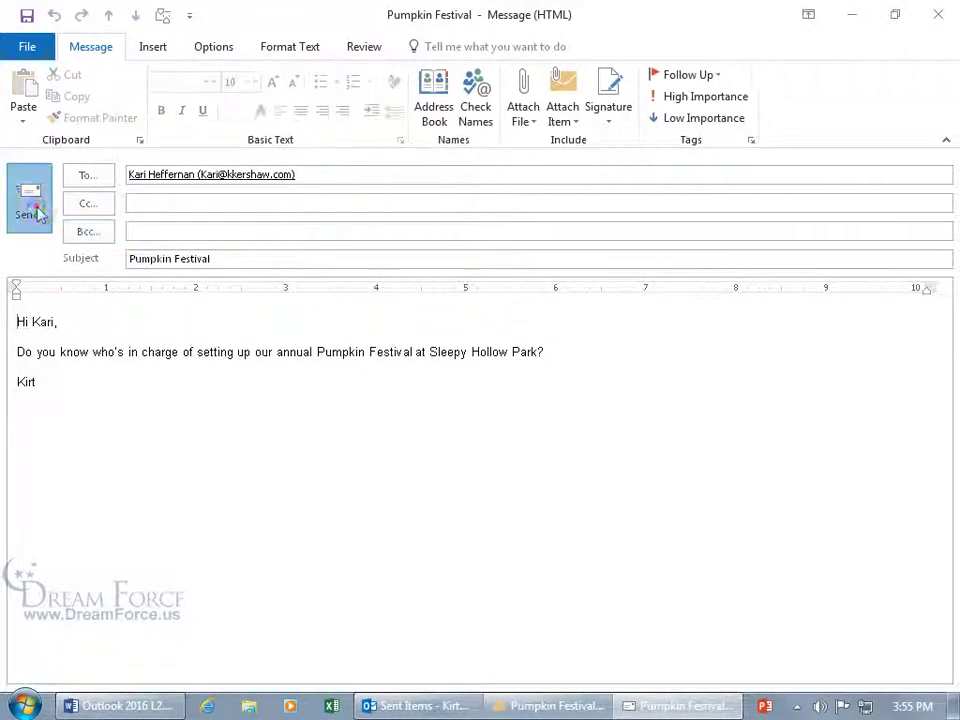
pyautogui.click(936, 14)
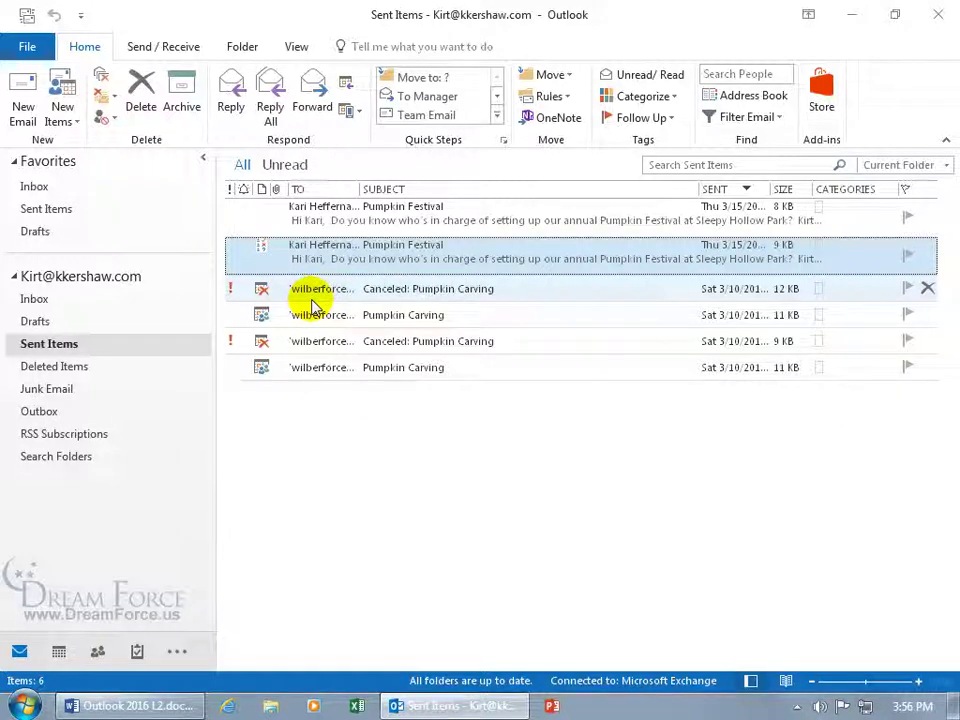
# Recall the first Pumpkin Festival copy with 'replace with a new message', discarding the replacement draft.
pyautogui.click(357, 218)
pyautogui.doubleClick(357, 218)
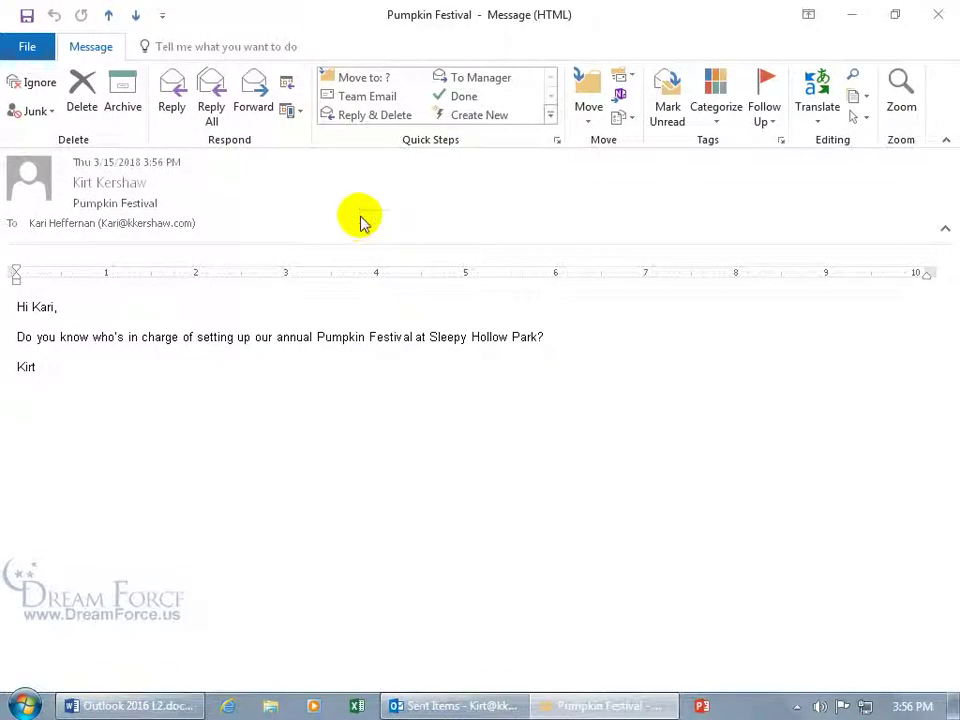
pyautogui.click(631, 120)
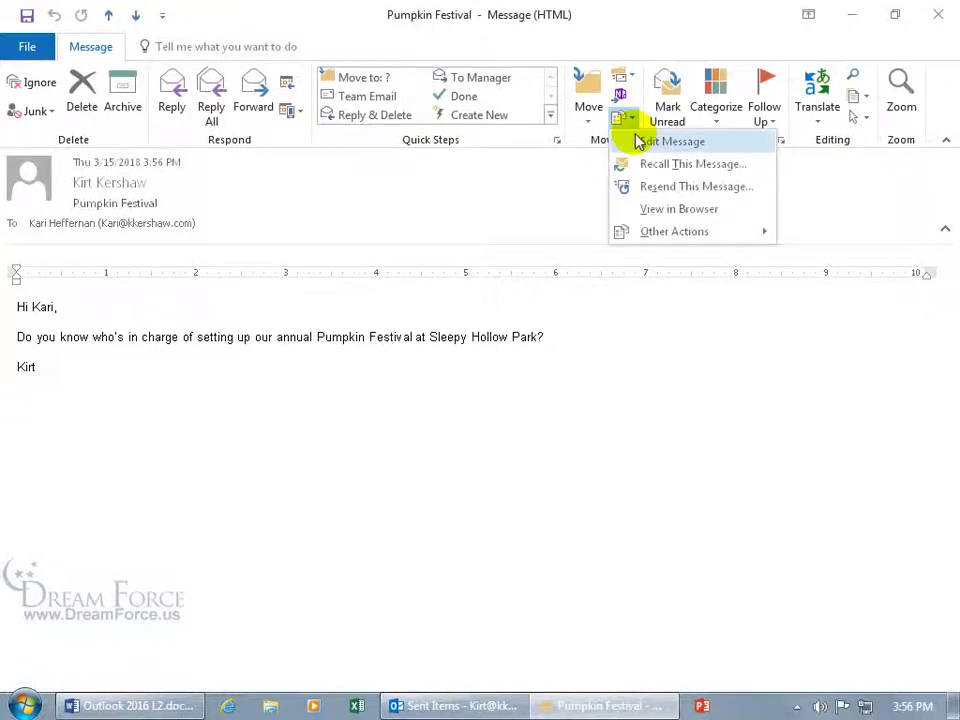
pyautogui.click(646, 165)
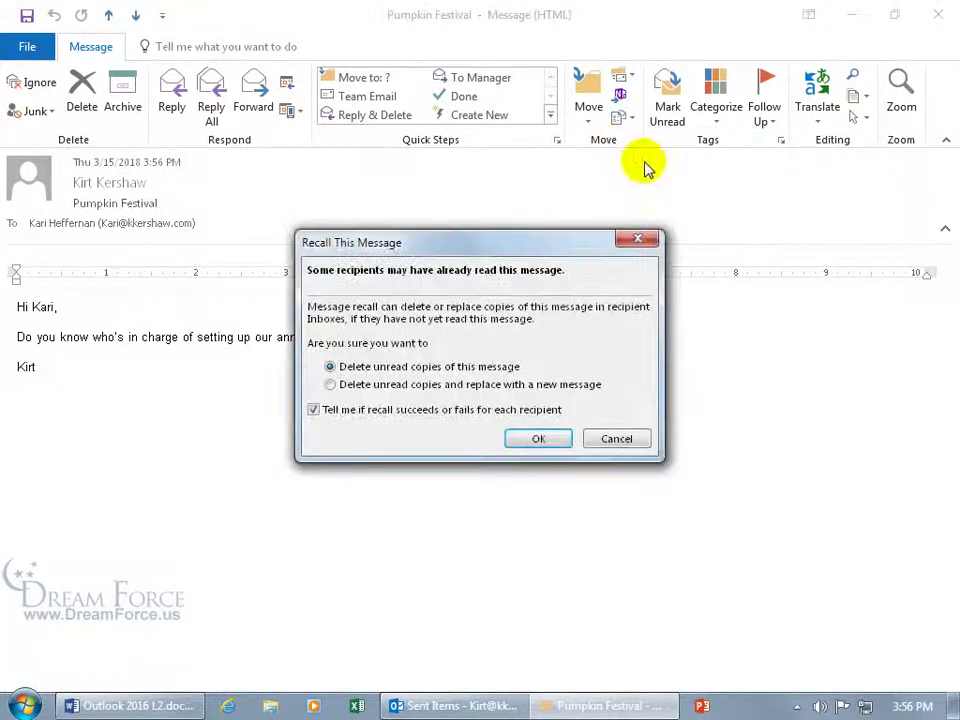
pyautogui.click(360, 386)
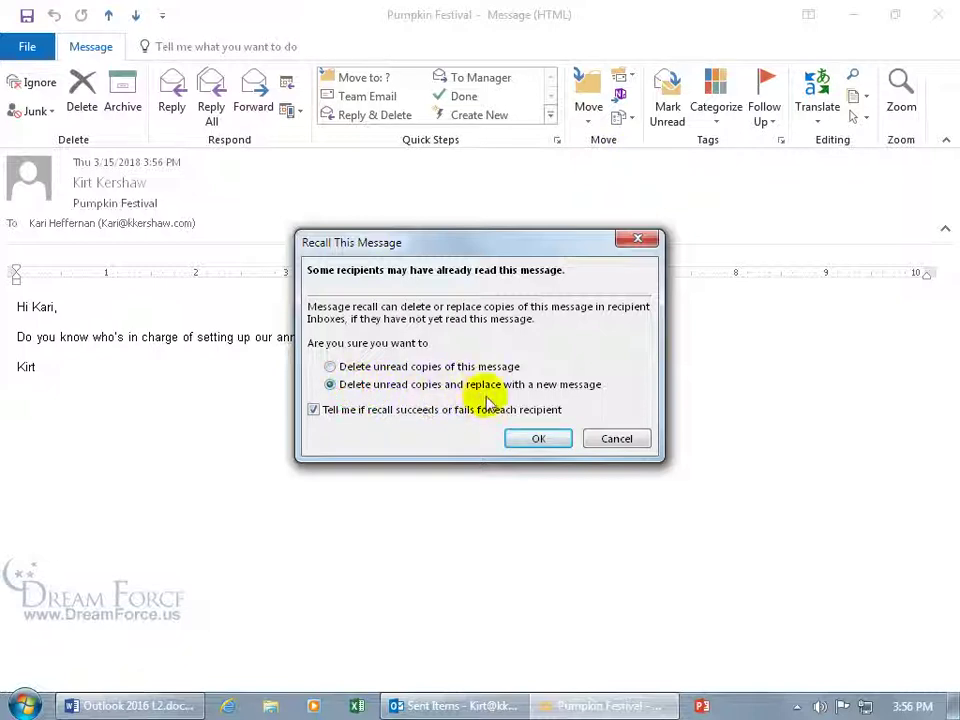
pyautogui.click(537, 437)
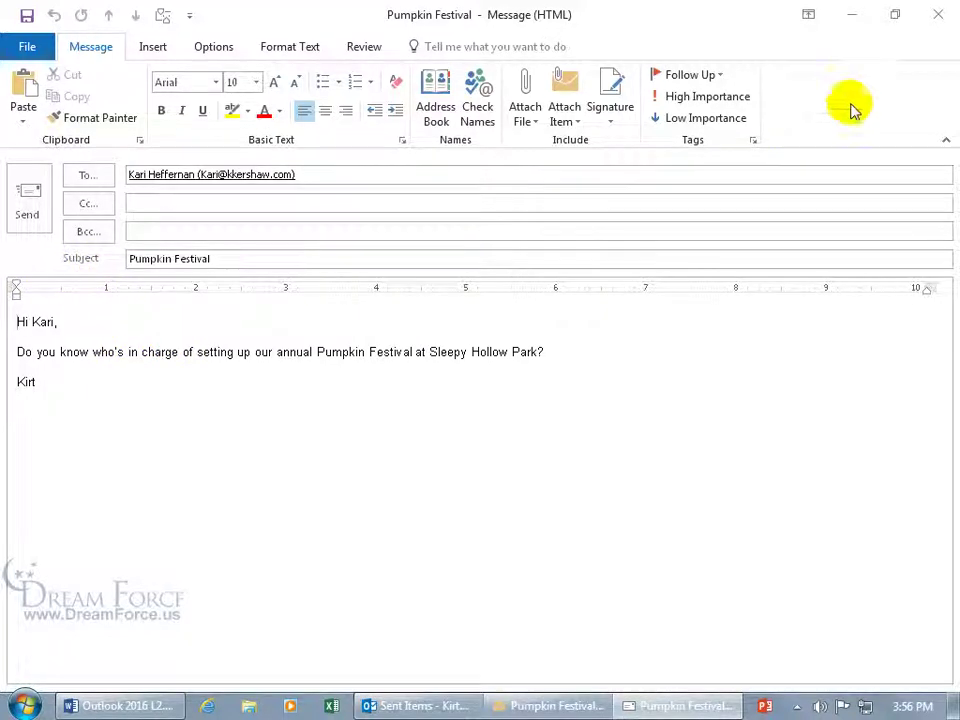
pyautogui.click(942, 22)
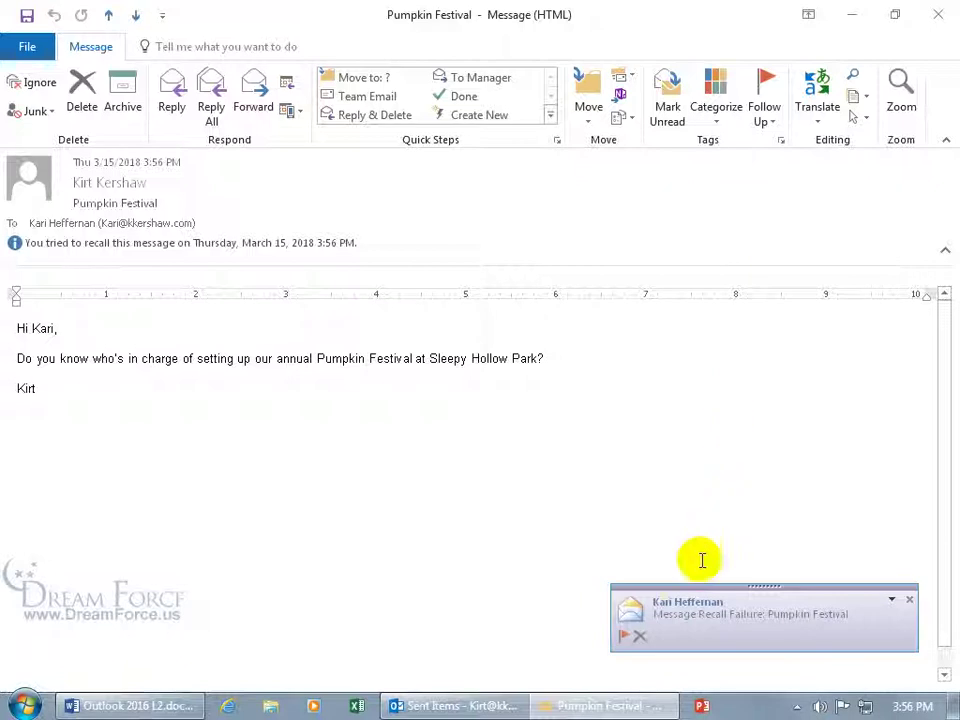
# Check the failure report, recall Pumpkin Festival again deleting unread copies, then view the success report.
pyautogui.click(716, 620)
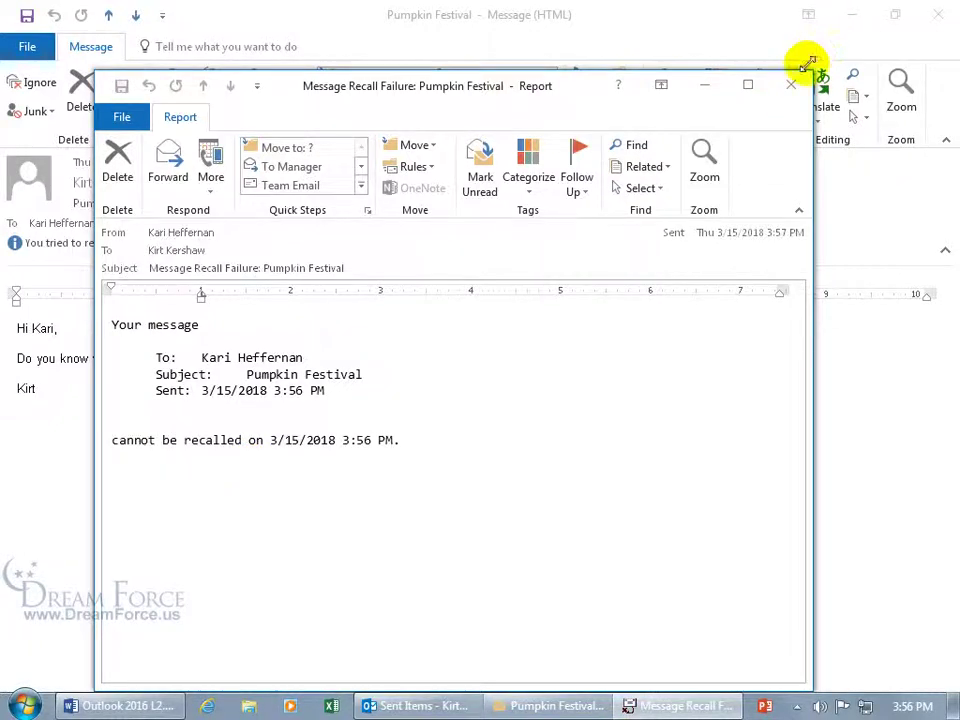
pyautogui.click(791, 85)
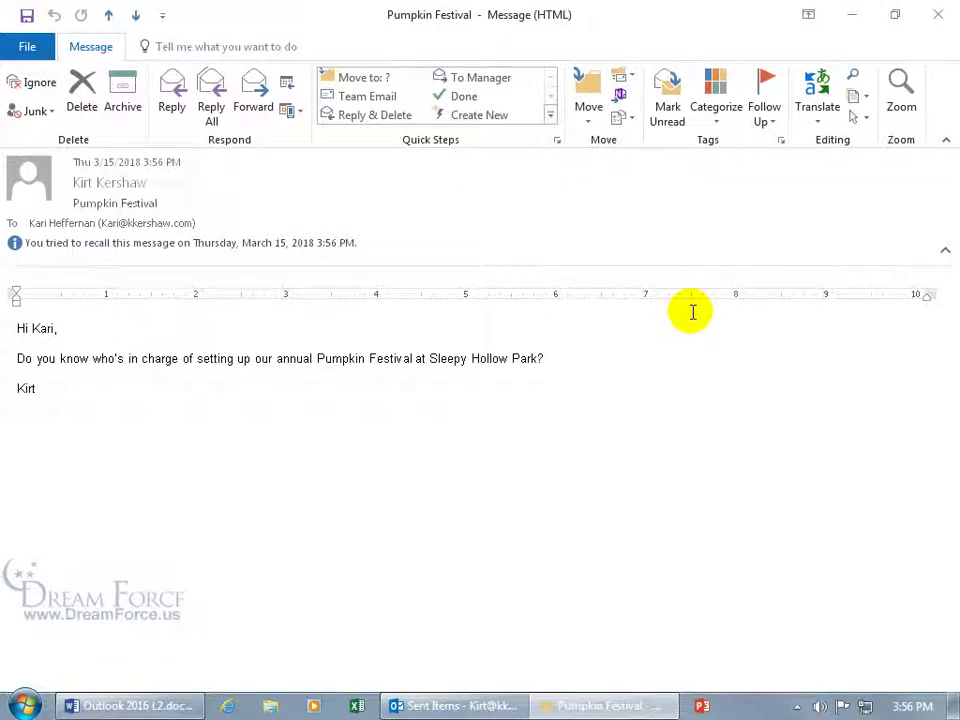
pyautogui.click(622, 119)
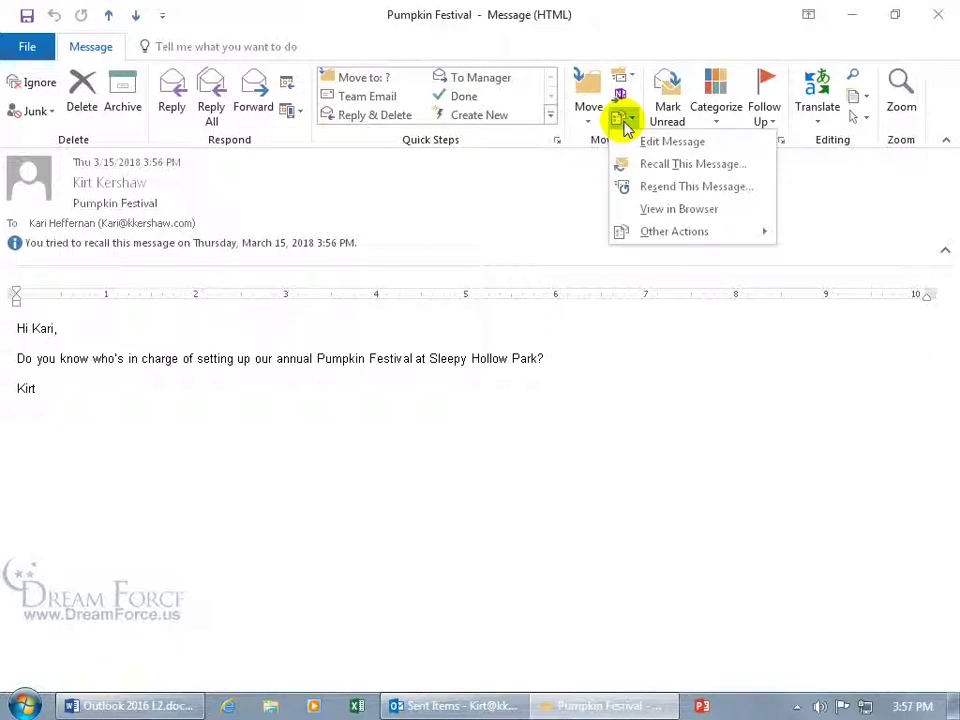
pyautogui.click(652, 166)
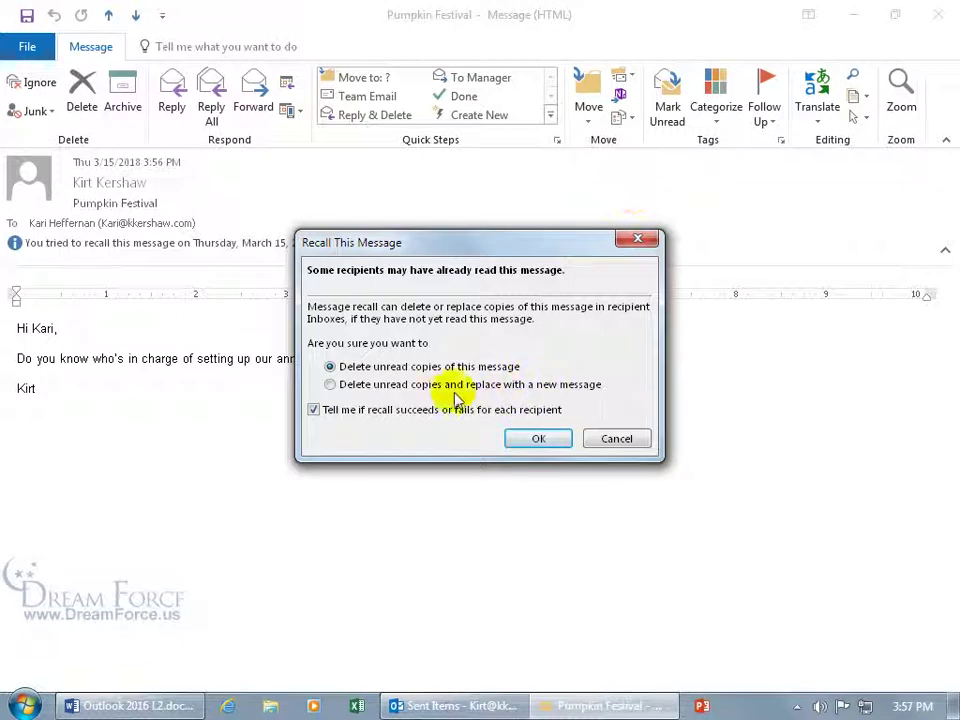
pyautogui.click(538, 440)
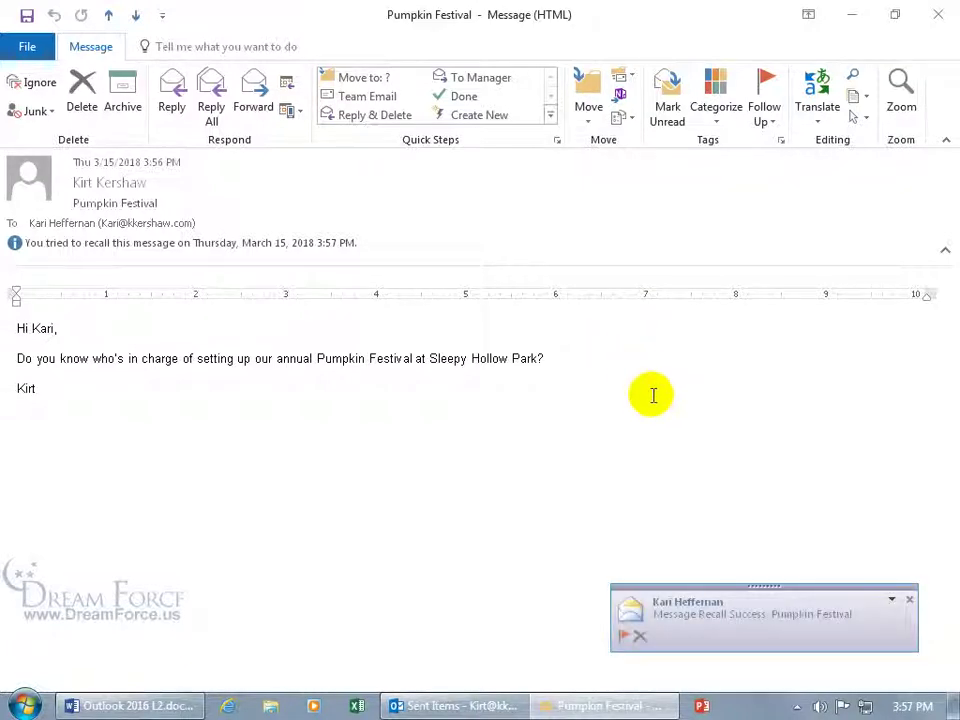
pyautogui.click(713, 618)
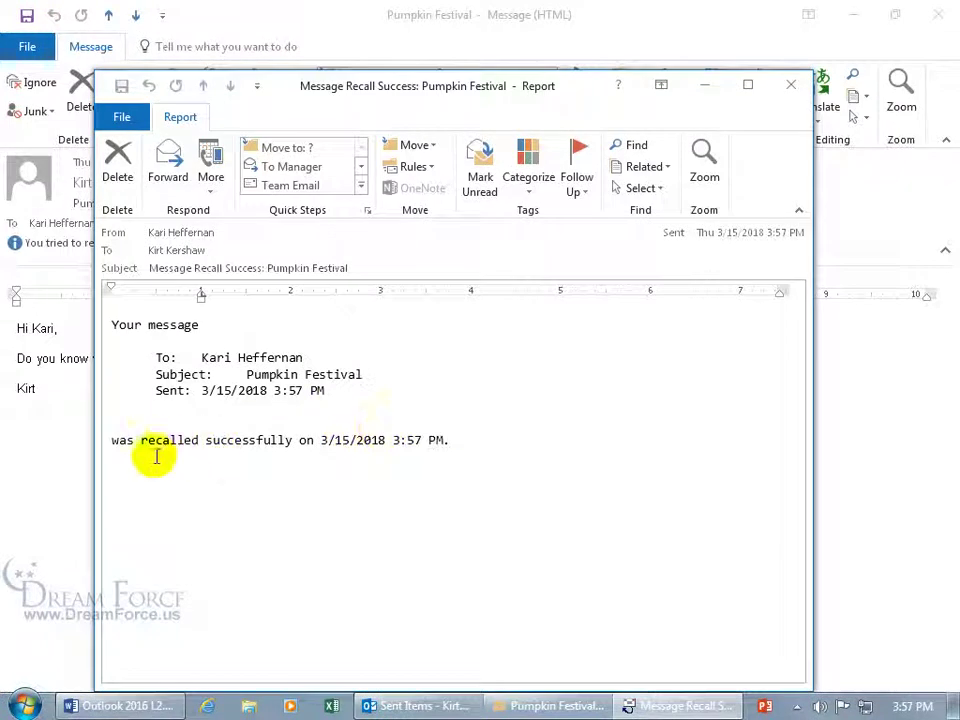
pyautogui.click(777, 96)
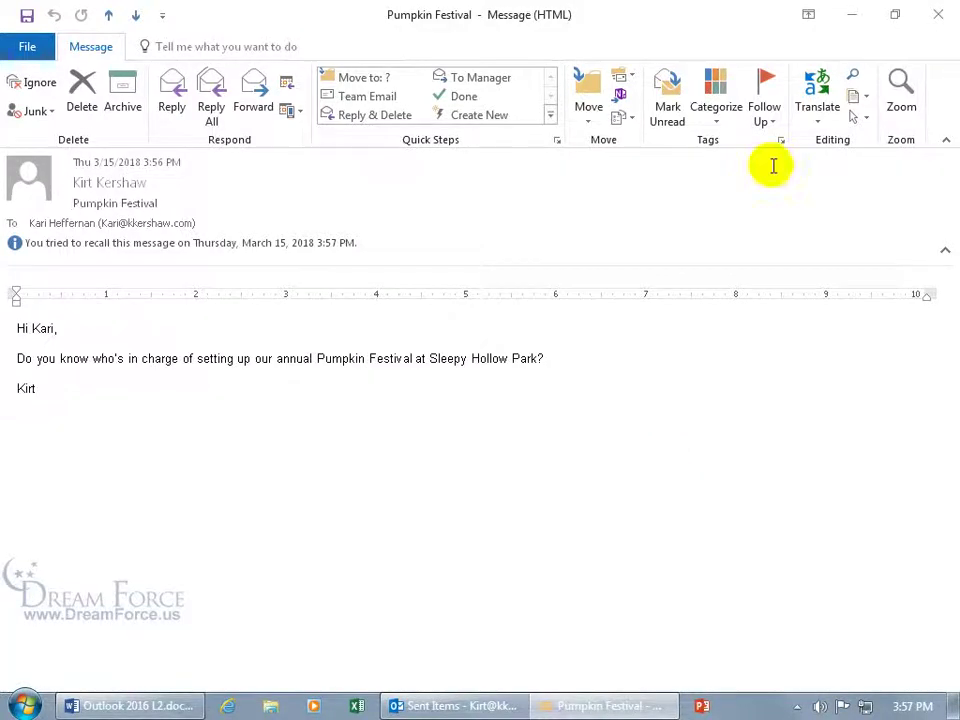
# Close the message and mark the first recall report in the Inbox as unread.
pyautogui.click(937, 17)
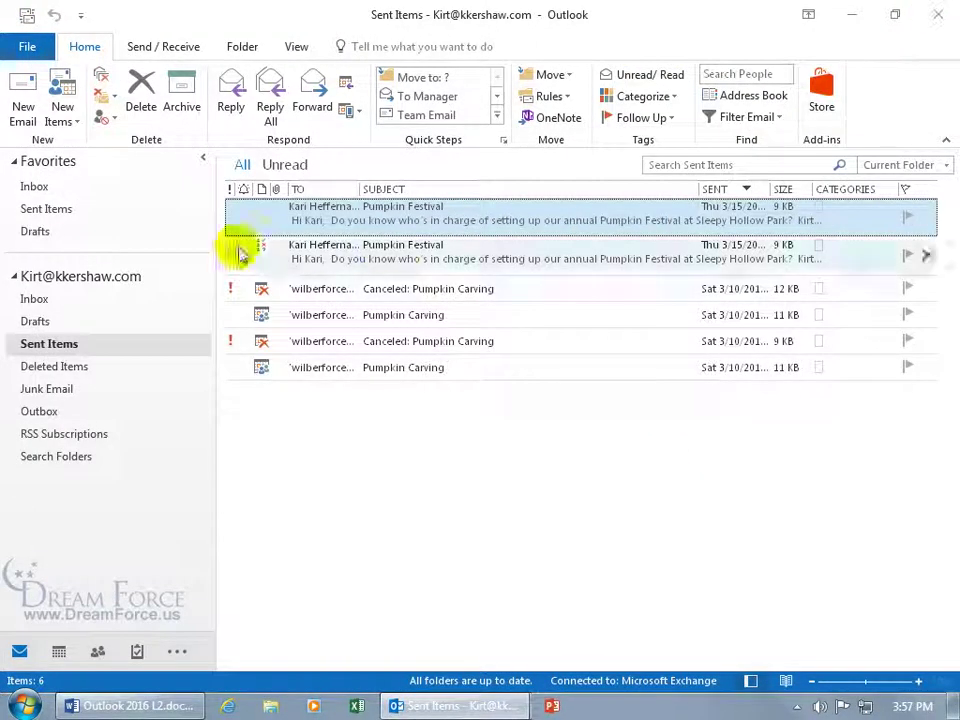
pyautogui.click(40, 300)
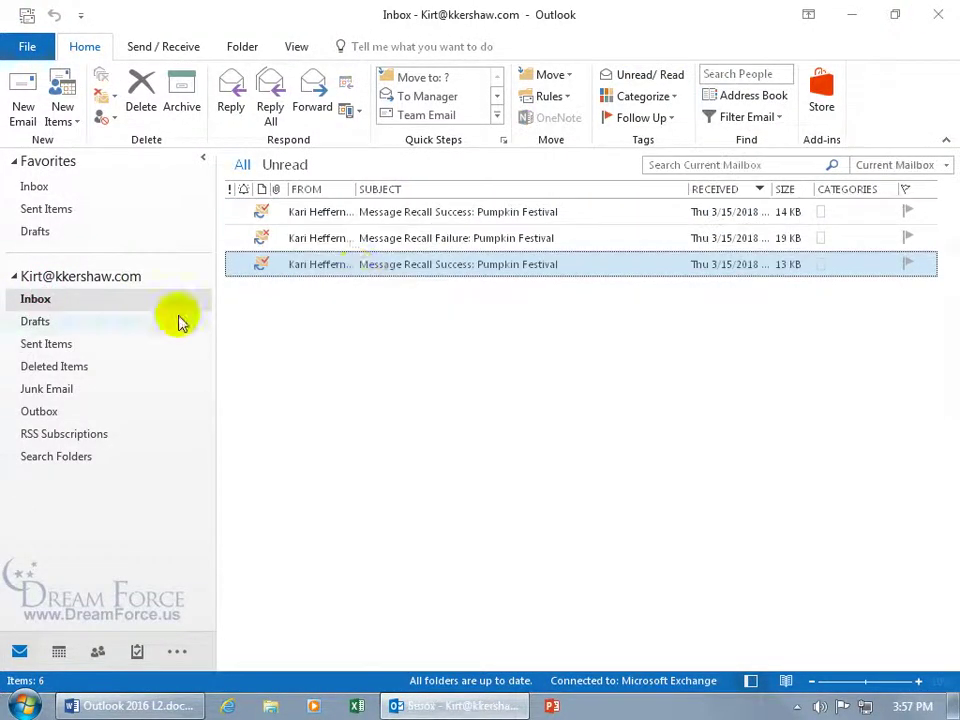
pyautogui.rightClick(422, 213)
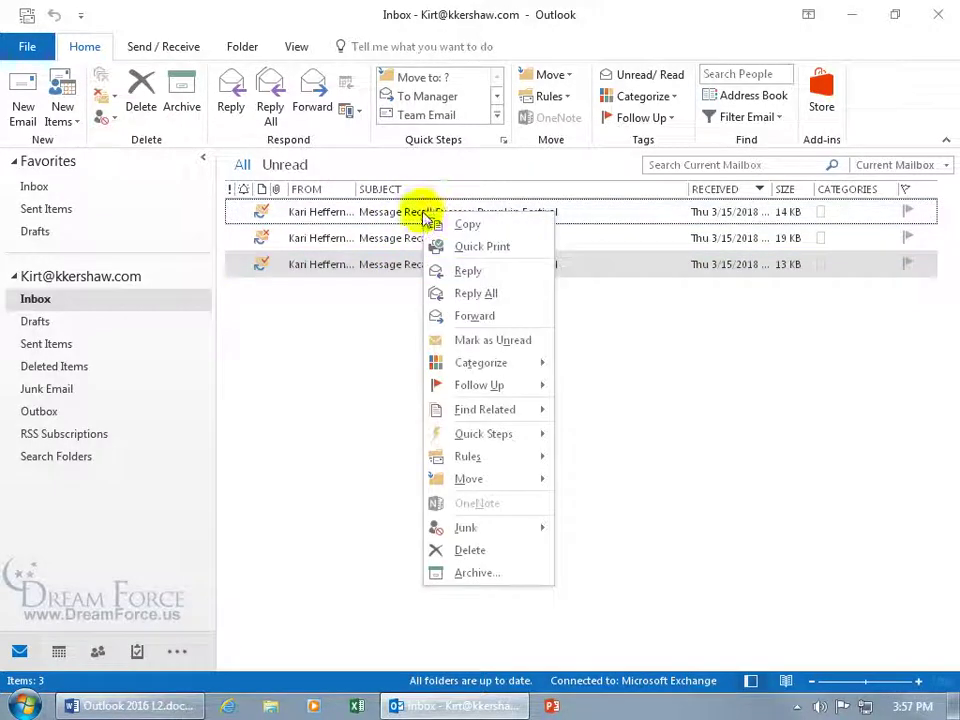
pyautogui.click(480, 341)
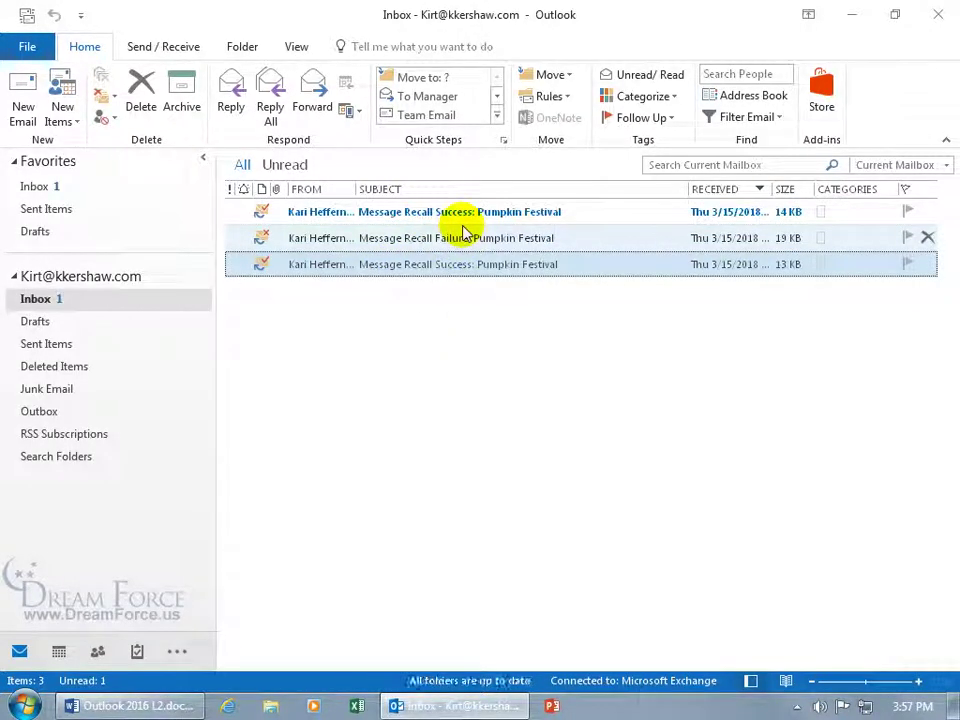